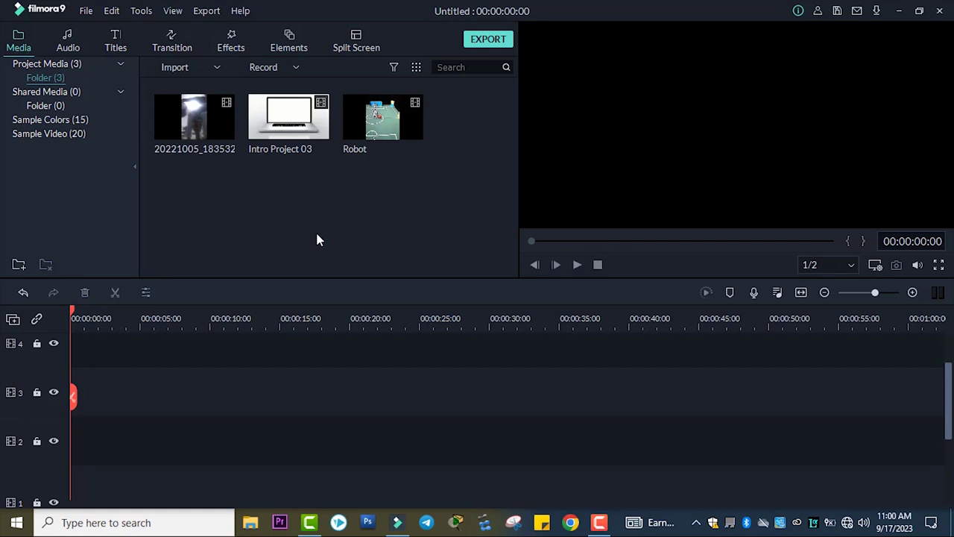
Step: Record a short webcam clip at 1280x720 so VID_20230917 appears in the project media
left_click(291, 67)
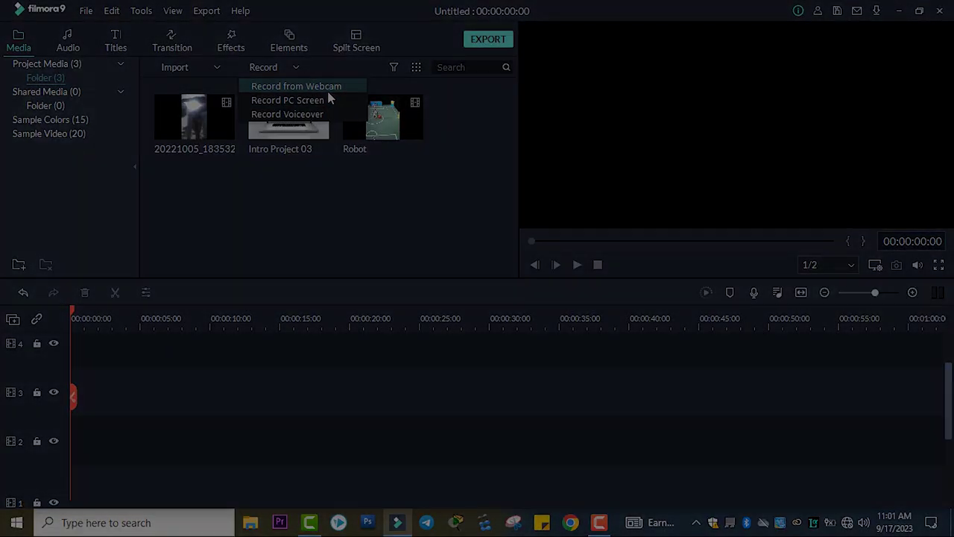
key("Escape")
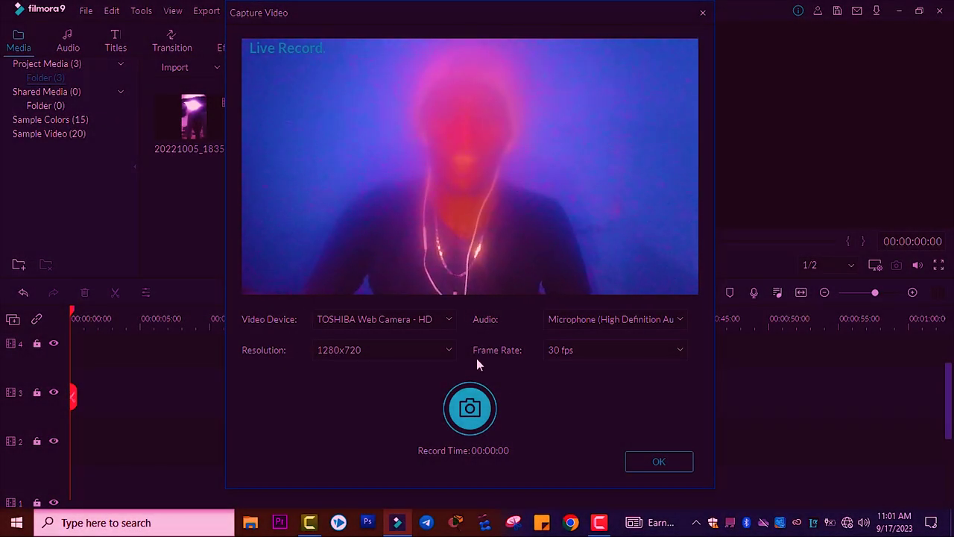
left_click(469, 409)
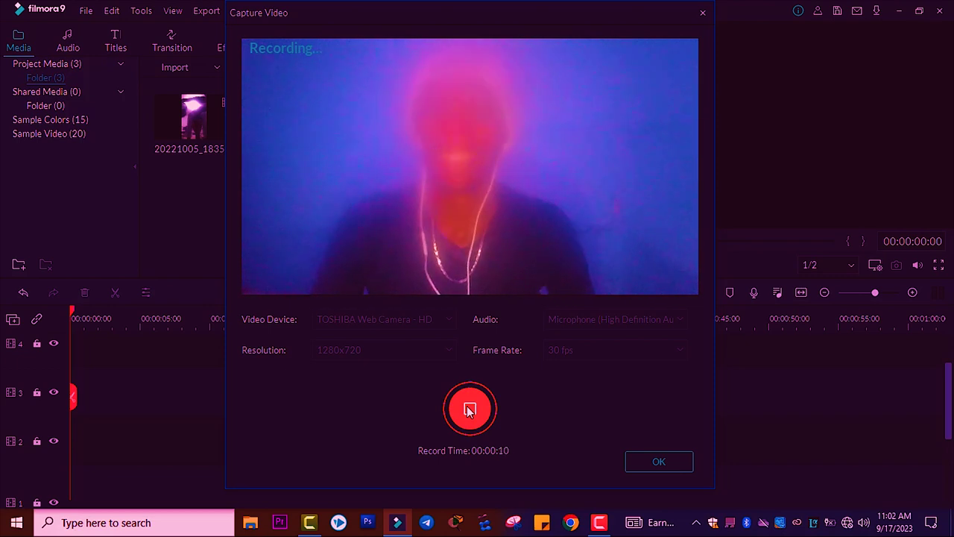
left_click(469, 410)
left_click(350, 350)
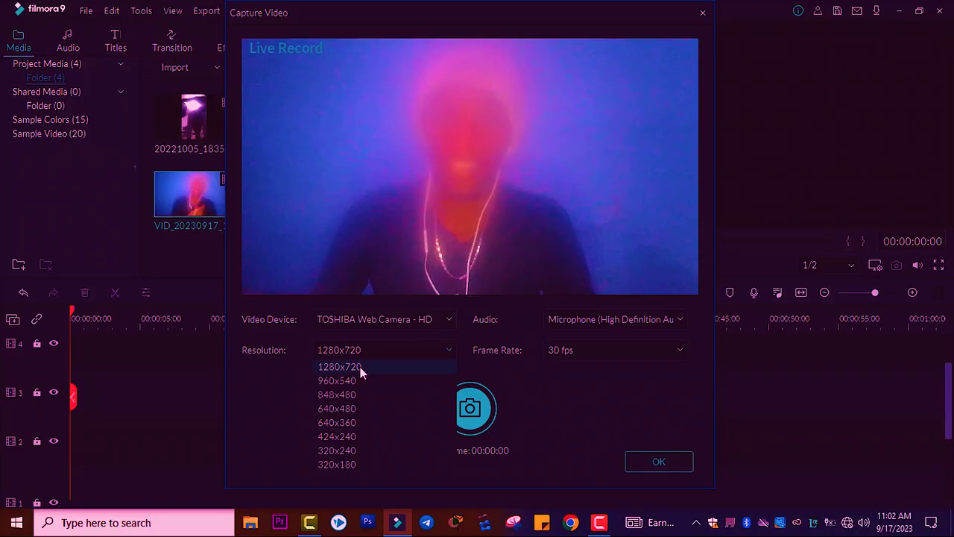
left_click(258, 390)
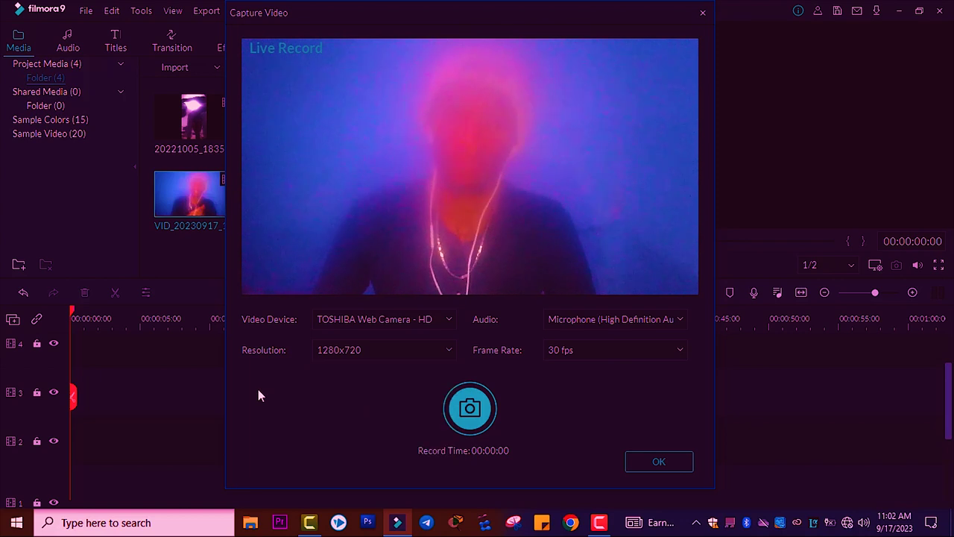
left_click(702, 13)
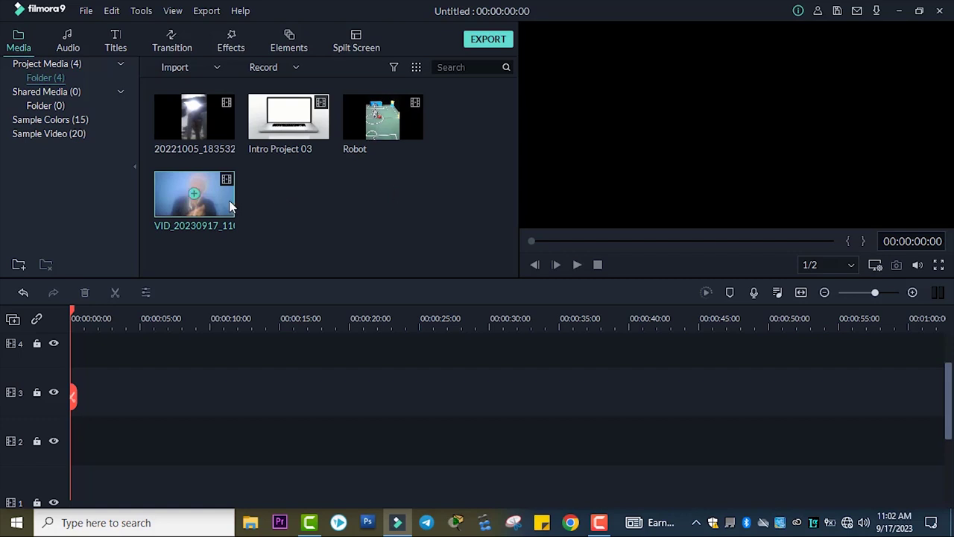
Step: Put the webcam clip on track 2, save as 'Record vid test', and launch Record PC Screen
left_click_drag(169, 336, 76, 443)
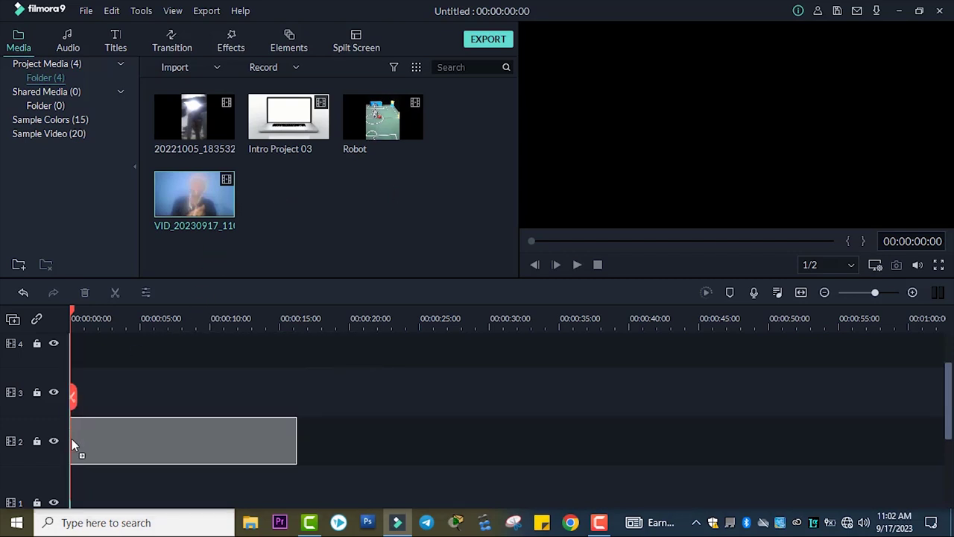
key("Return")
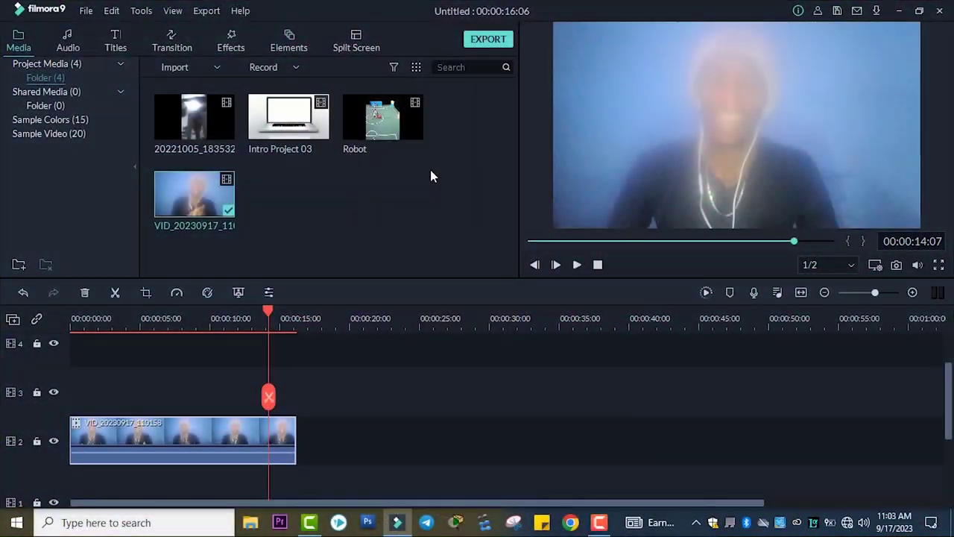
key("ctrl+s")
type("Record vid te")
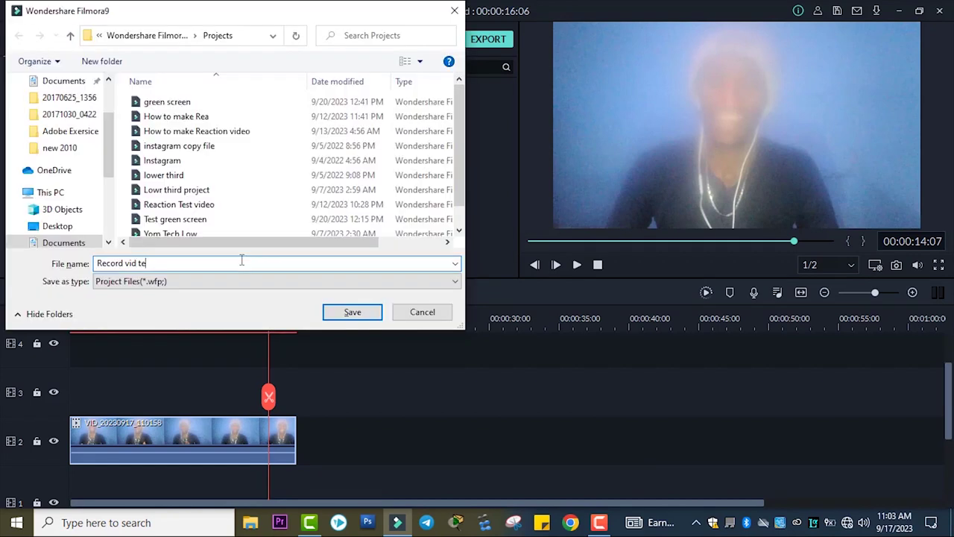
type("st")
key("Return")
left_click(292, 66)
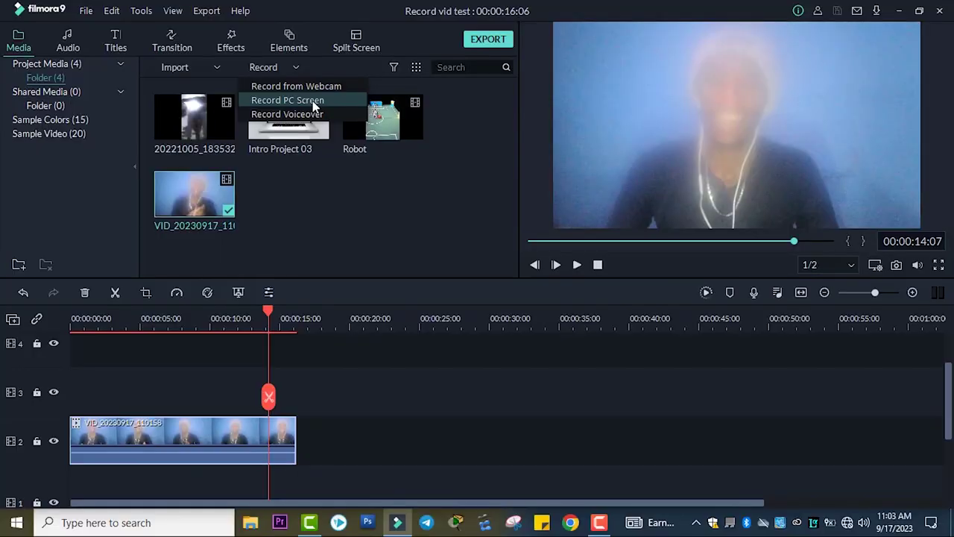
left_click(314, 107)
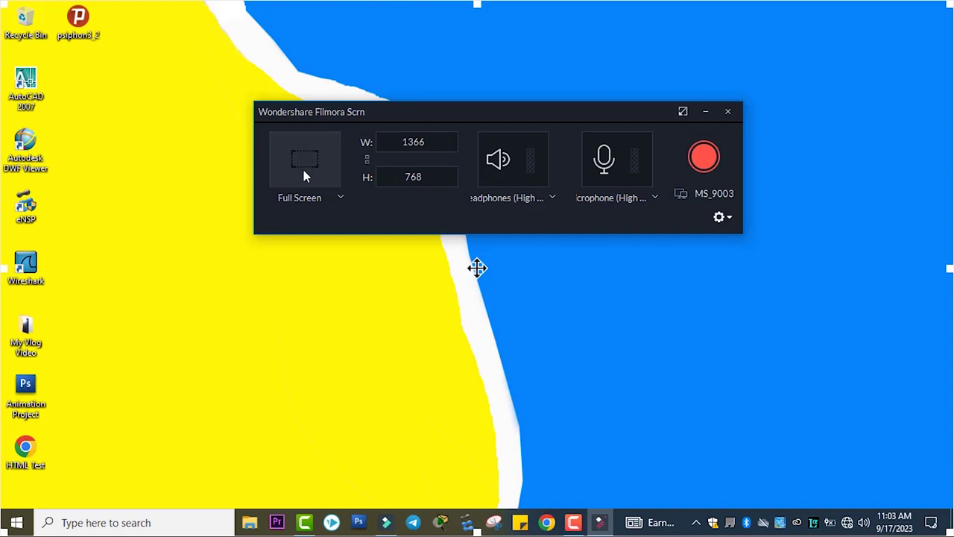
Step: Keep Full Screen as the capture area and start the 1366x768 recording
left_click(343, 198)
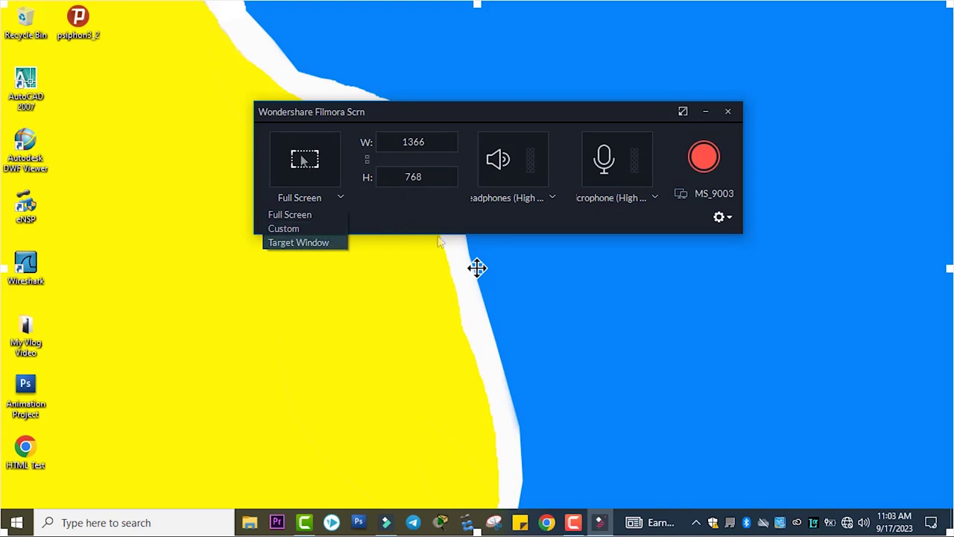
left_click(301, 160)
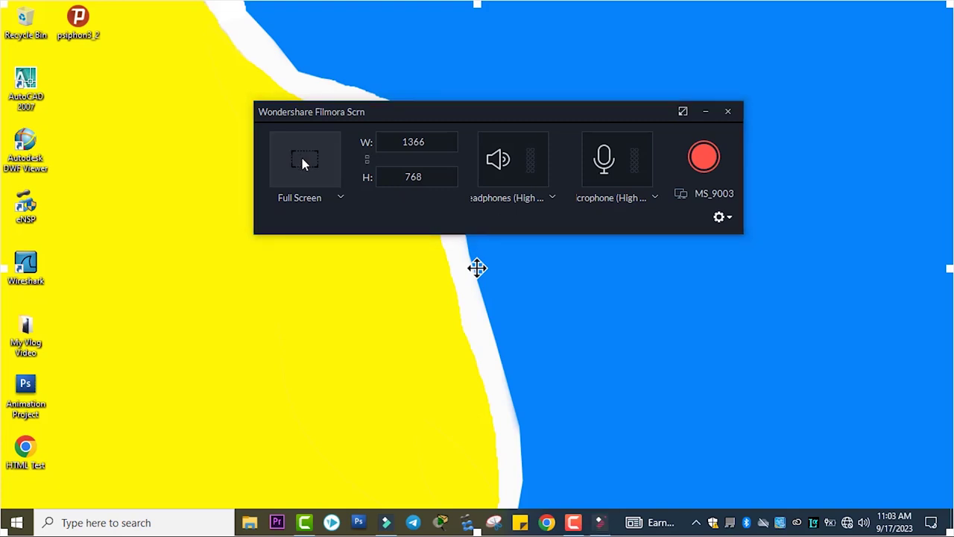
left_click(699, 163)
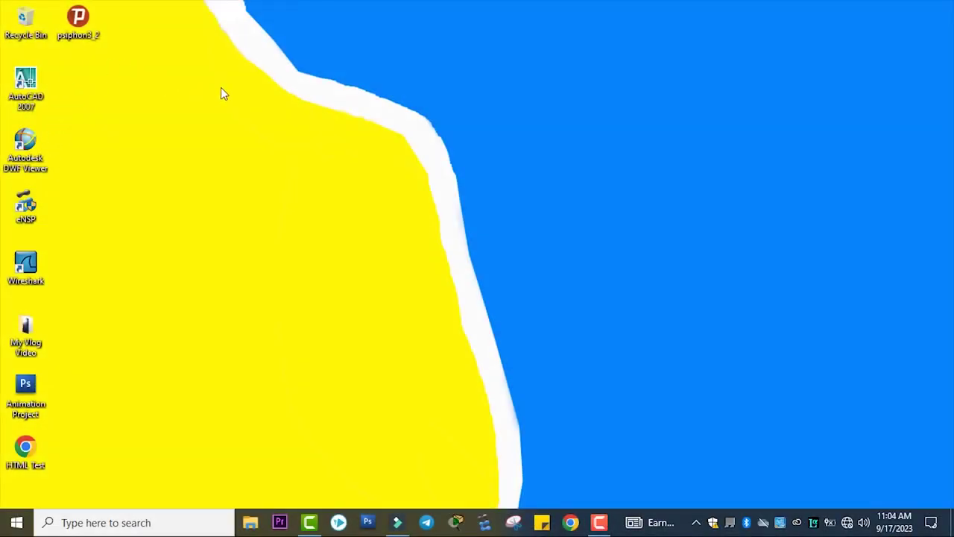
Step: Refresh the Windows desktop five times while the screen is being recorded
right_click(197, 88)
left_click(227, 128)
right_click(188, 92)
left_click(214, 134)
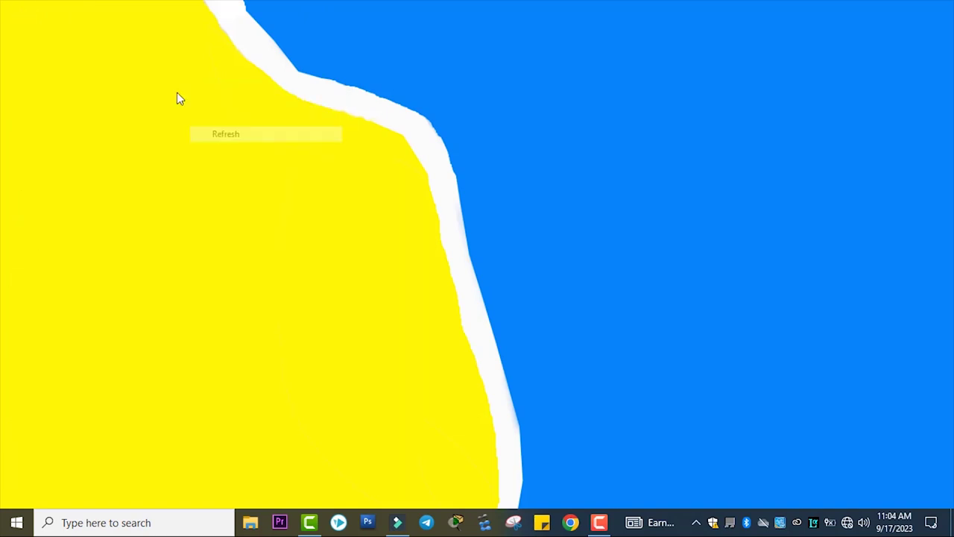
right_click(177, 91)
left_click(257, 136)
right_click(218, 96)
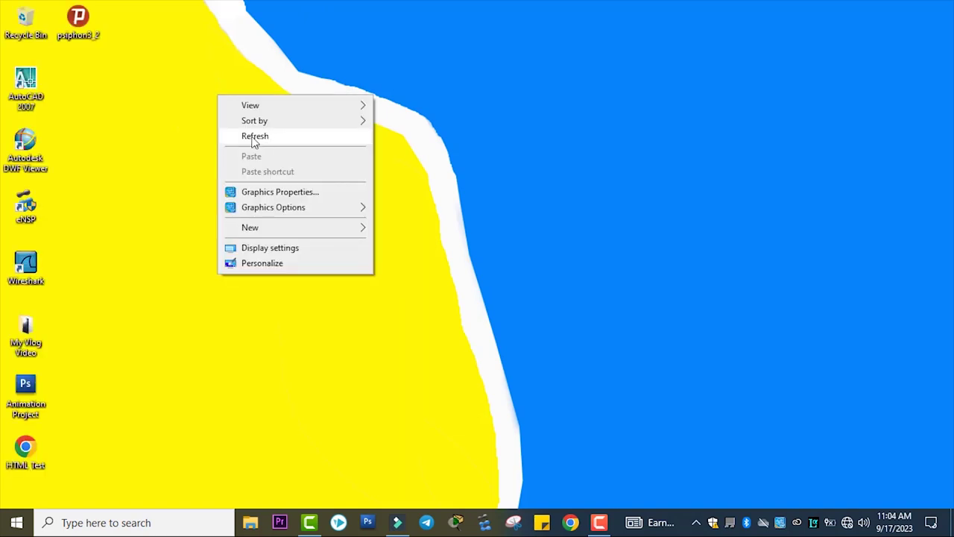
left_click(254, 138)
right_click(273, 133)
left_click(299, 173)
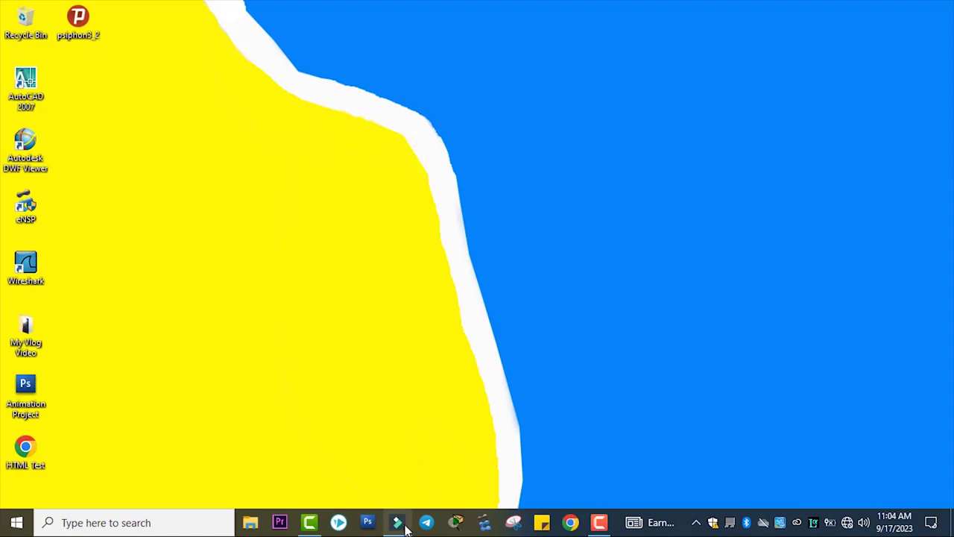
Step: Bring up the Filmora Scrn recorder from the system tray and stop the recording at about 34 seconds
left_click(397, 523)
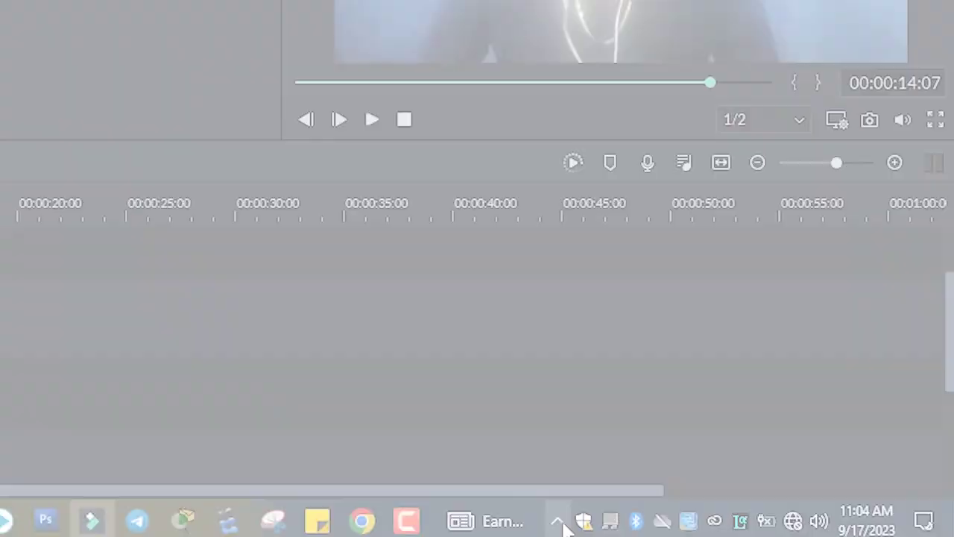
left_click(560, 523)
right_click(589, 480)
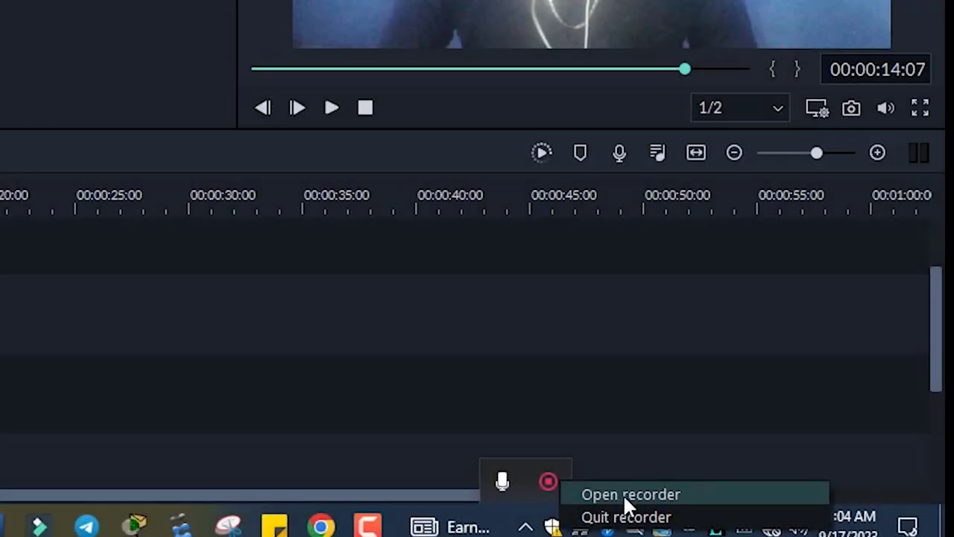
left_click(623, 494)
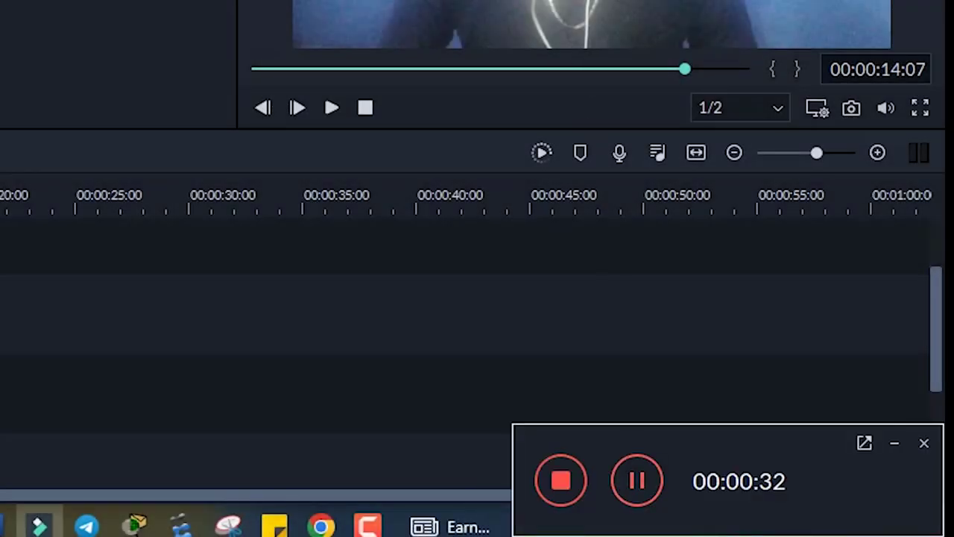
left_click(38, 526)
left_click(578, 492)
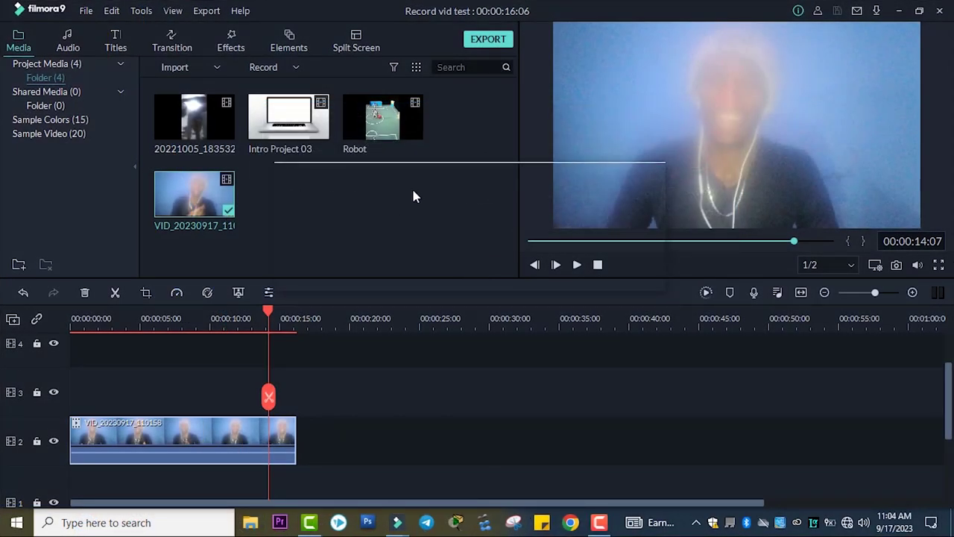
Step: Add the screen recording to track 2 after the webcam clip, making the project 51 seconds long
left_click_drag(315, 207, 316, 450)
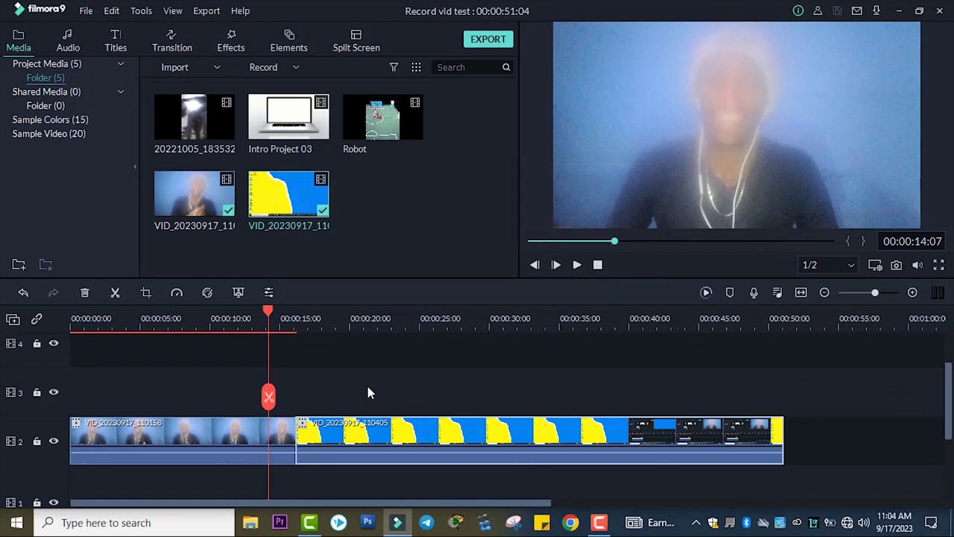
key("End")
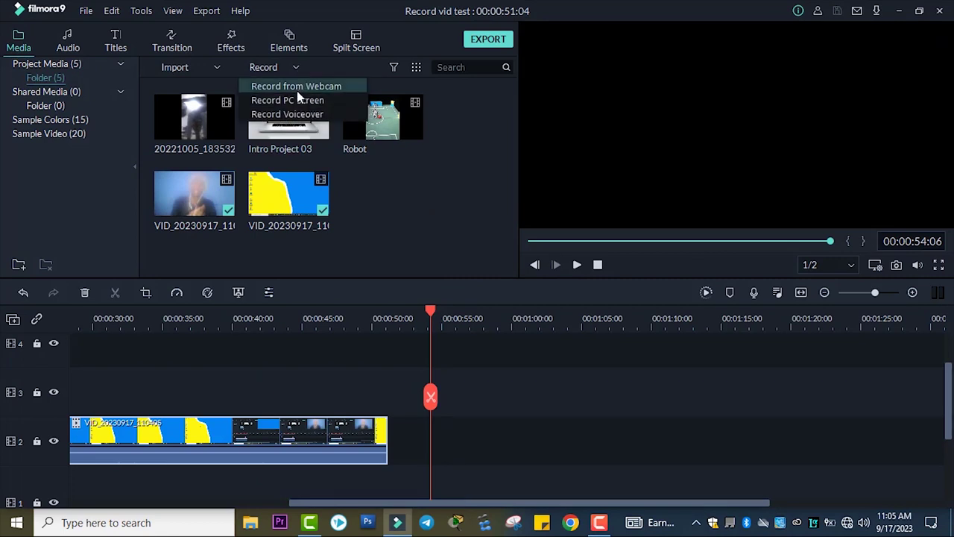
Step: Record a roughly 21-second microphone voiceover, REC_20230917, with Alt+R
key("alt+r")
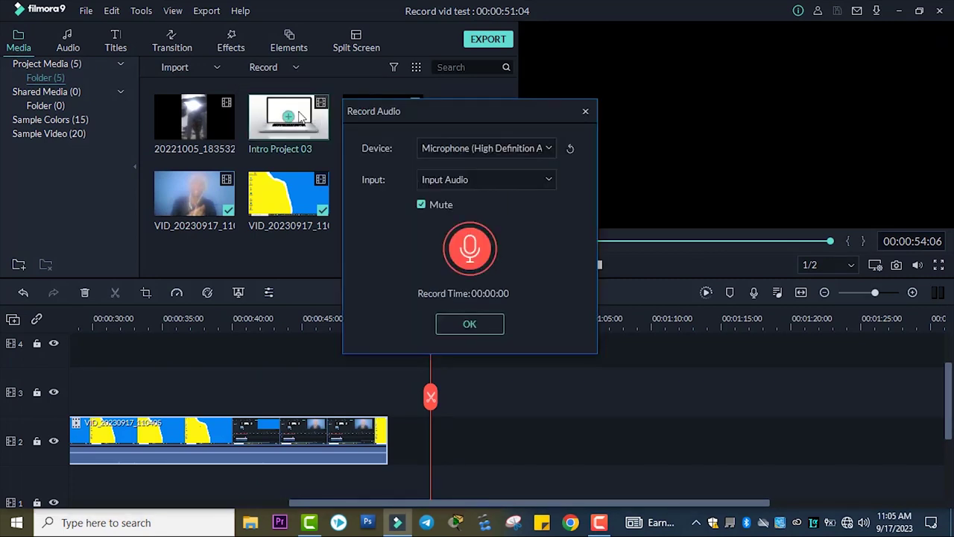
left_click(469, 246)
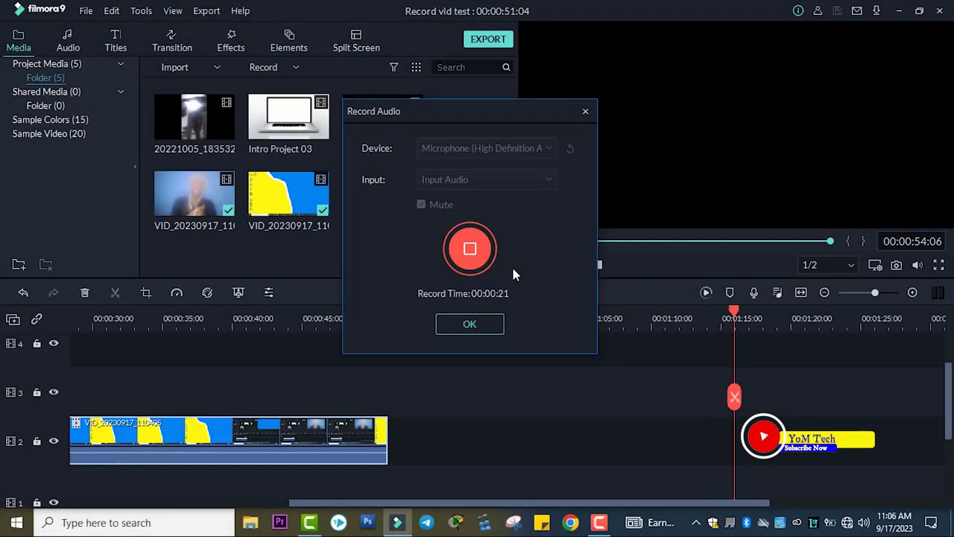
left_click(470, 248)
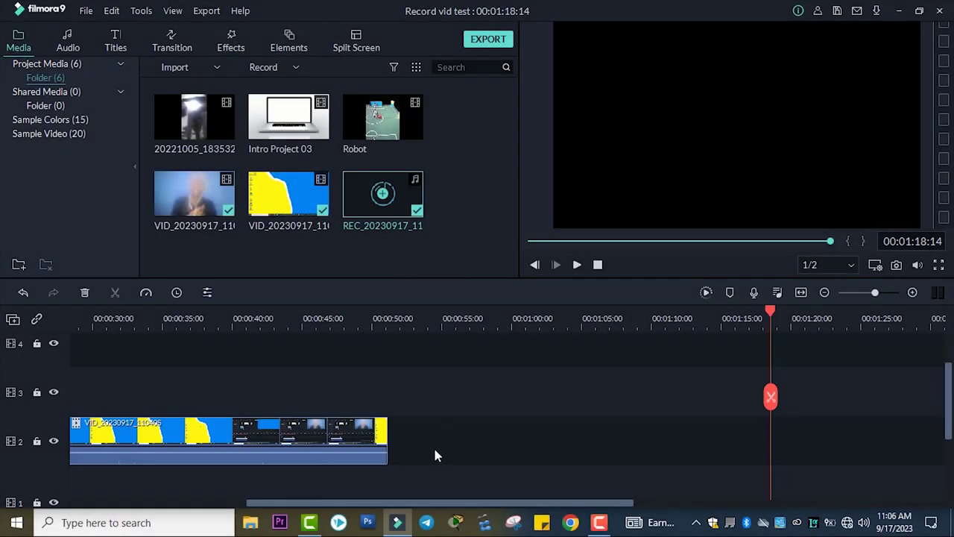
Step: Place the REC voiceover at the start of audio track 1, ending at 0:24:08
left_click_drag(356, 194, 637, 447)
left_click_drag(490, 510, 74, 391)
left_click_drag(74, 431, 74, 431)
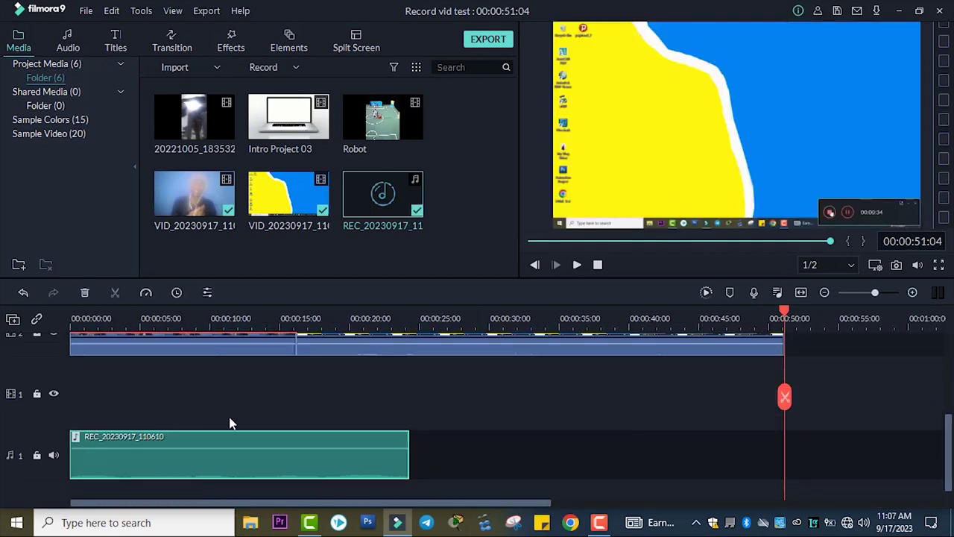
left_click(409, 456)
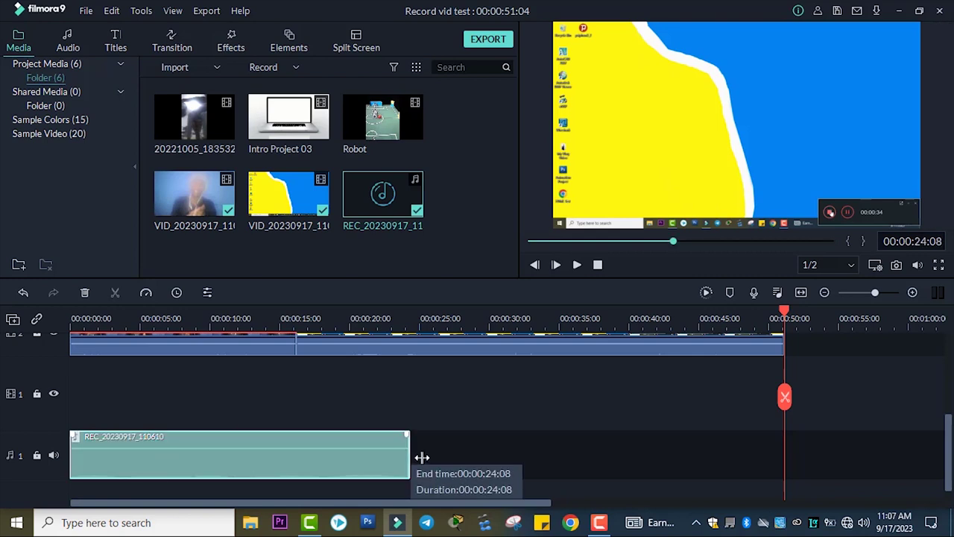
scroll(597, 390, "up", 5)
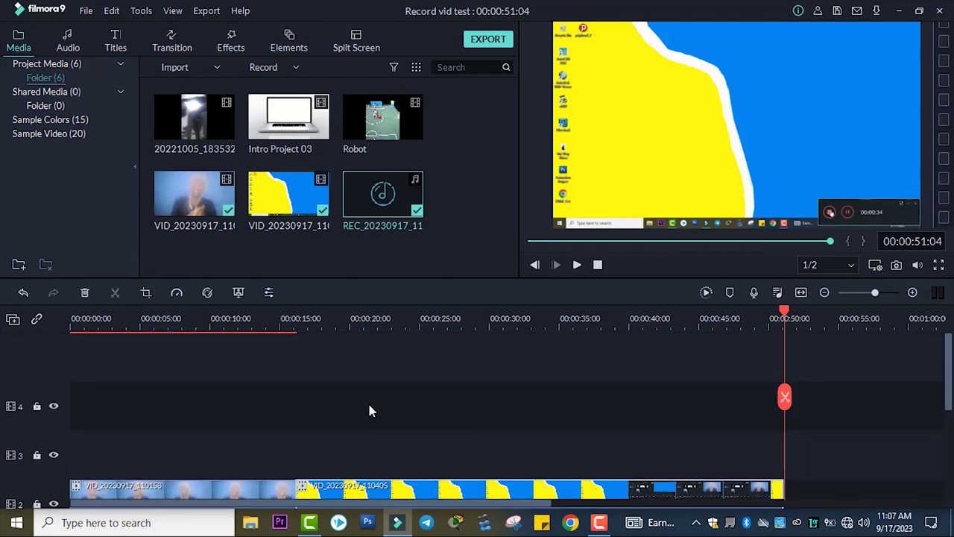
scroll(370, 410, "down", 2)
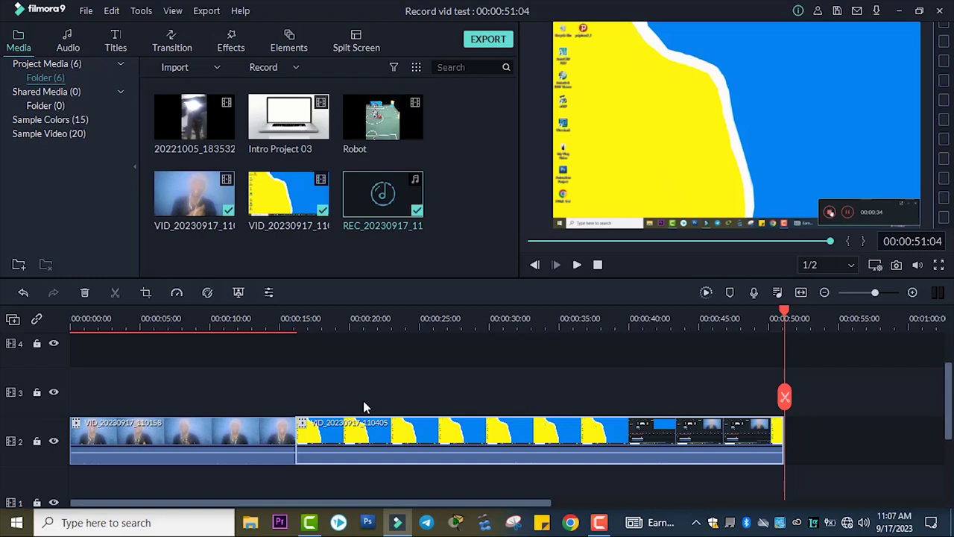